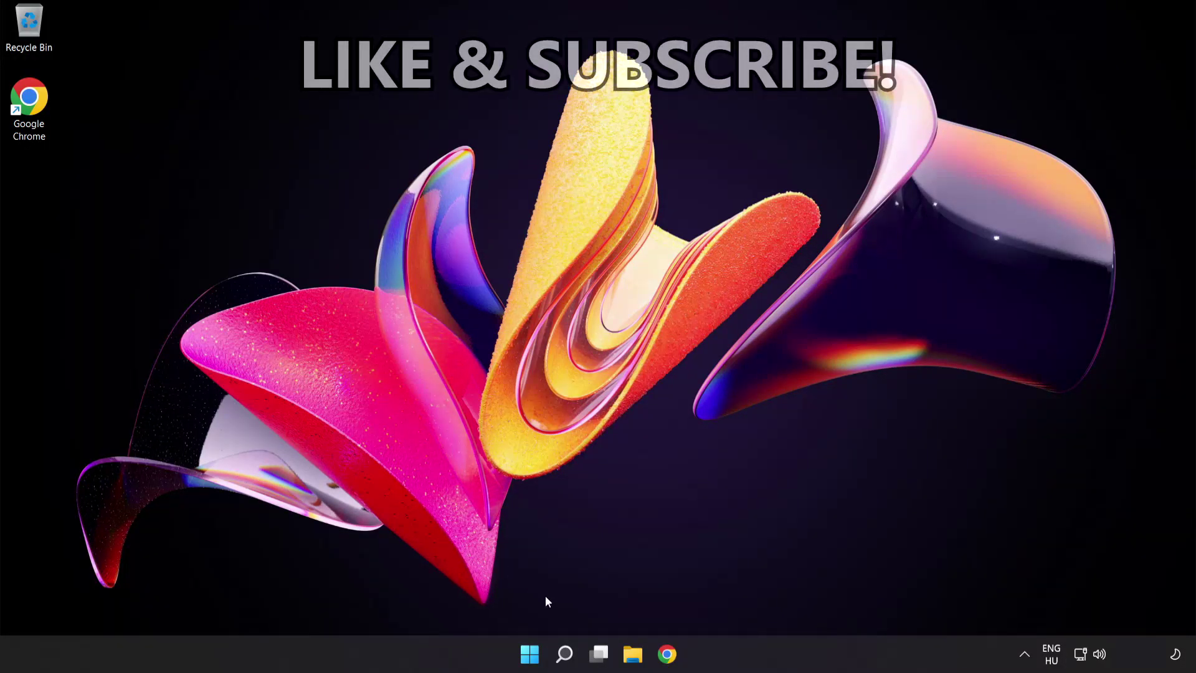
Step: Search Windows for 'cmd' and bring up the launch options for Command Prompt
{"action": "left_click", "coordinate": [564, 654]}
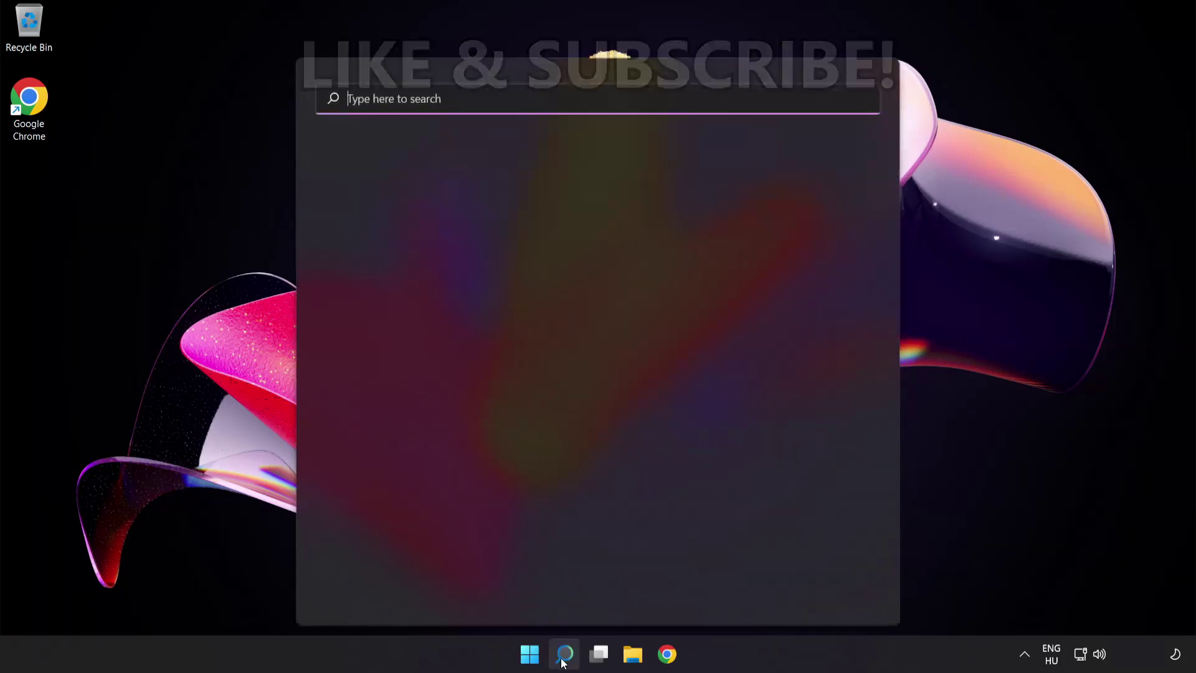
{"action": "type", "text": "cmd"}
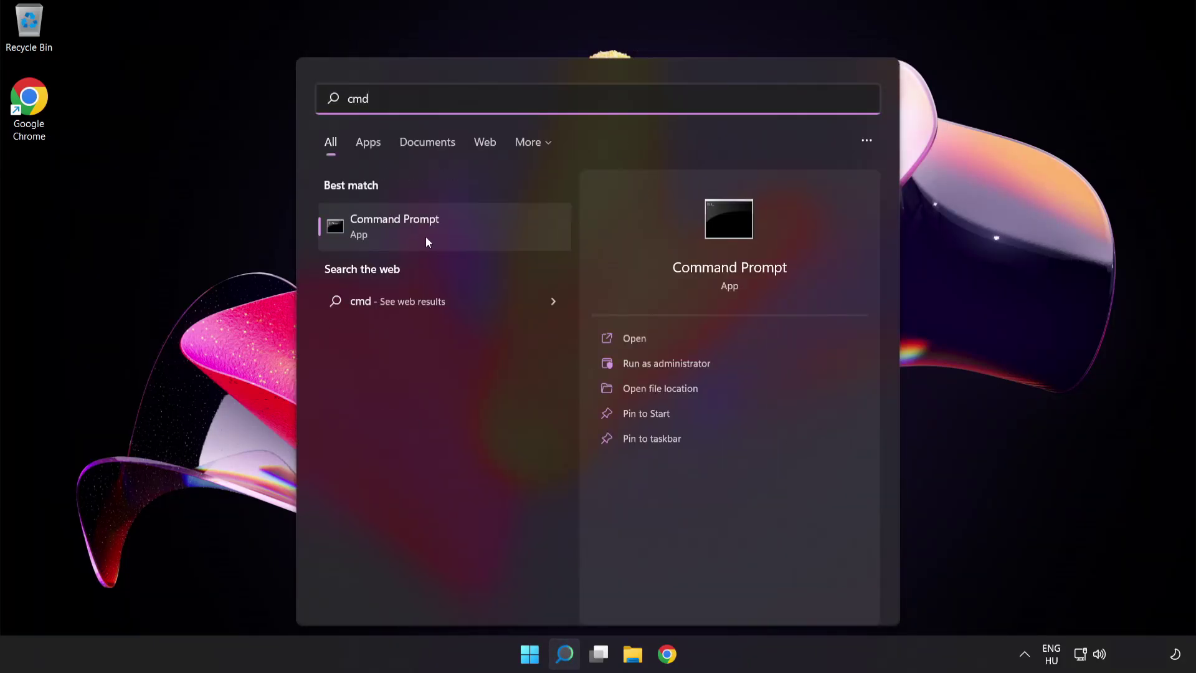
{"action": "right_click", "coordinate": [459, 232]}
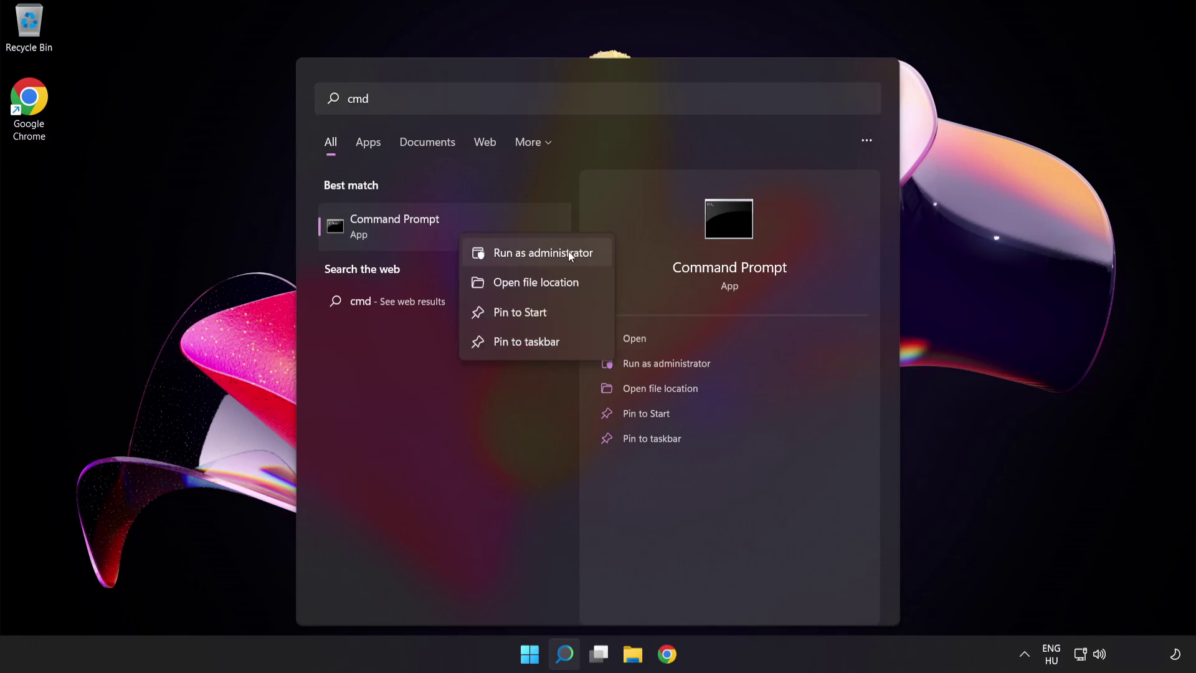
Step: Run elevated Command Prompt with ipconfig /flushdns and netsh winsock reset, then exit
{"action": "left_click", "coordinate": [547, 256]}
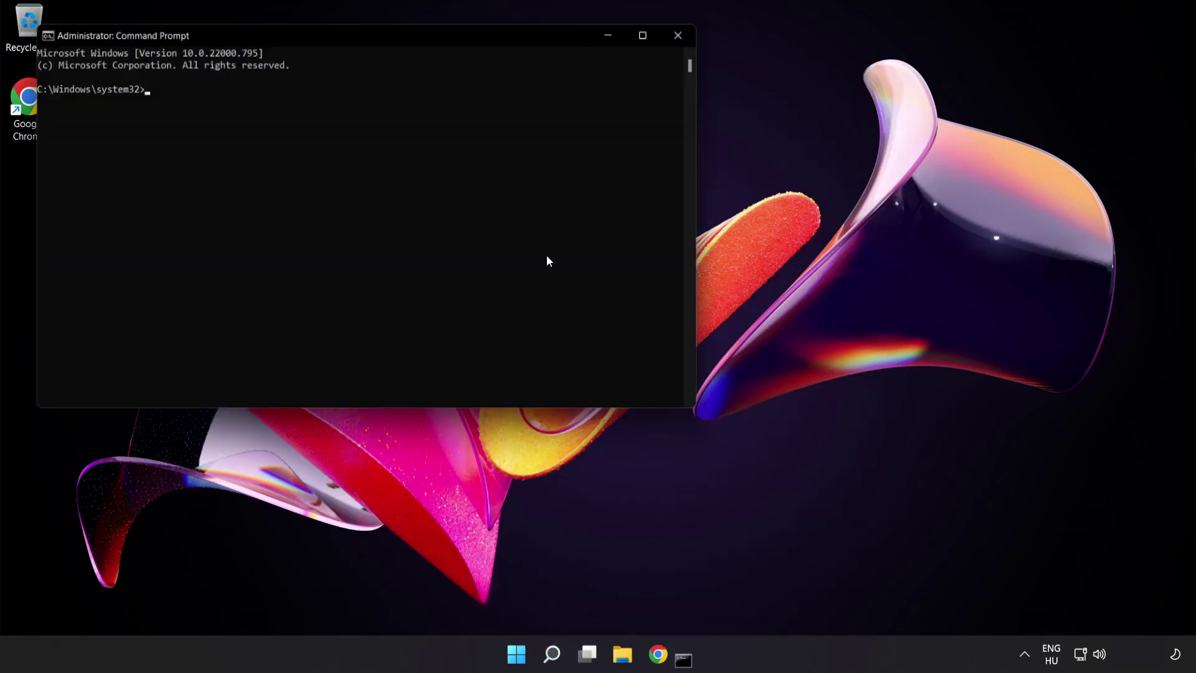
{"action": "left_click_drag", "start_coordinate": [497, 35], "coordinate": [713, 142]}
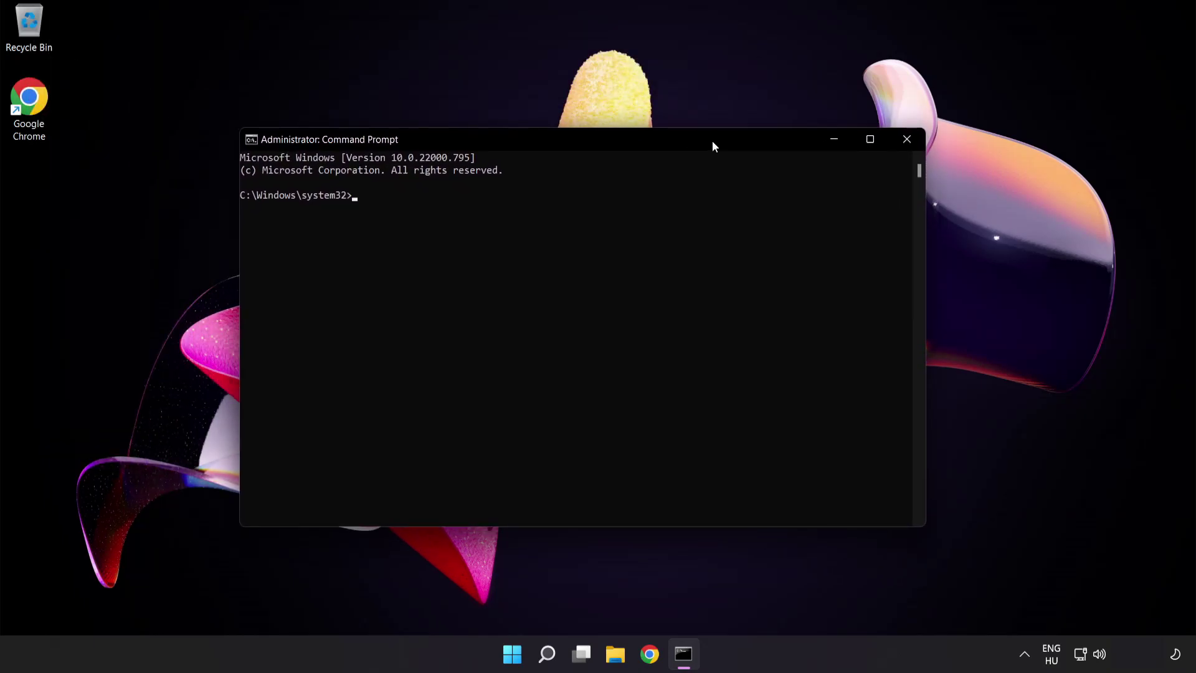
{"action": "type", "text": "ipconfig"}
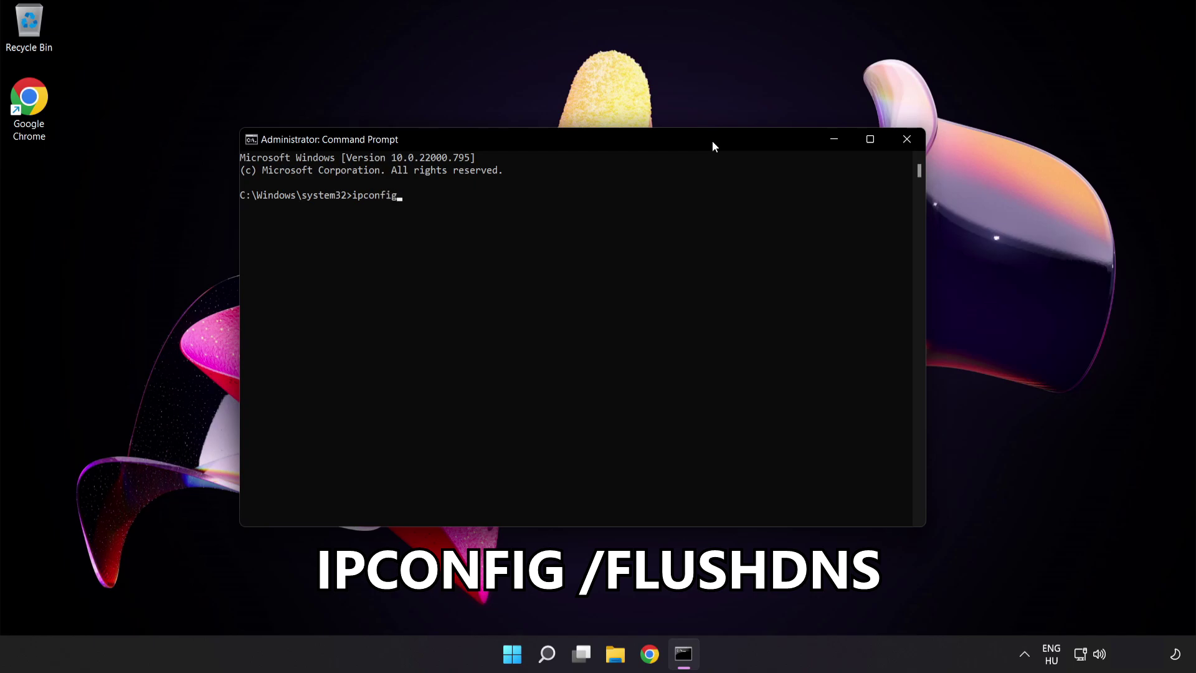
{"action": "type", "text": " /flush"}
{"action": "type", "text": "dns"}
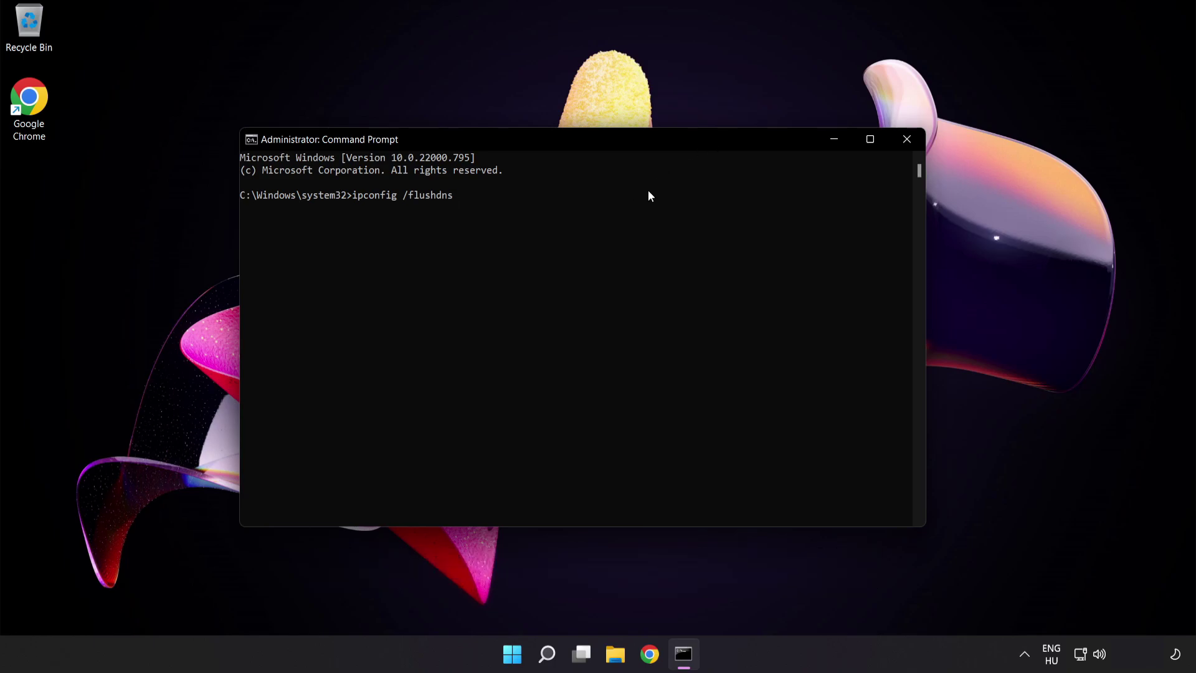
{"action": "key", "text": "Return"}
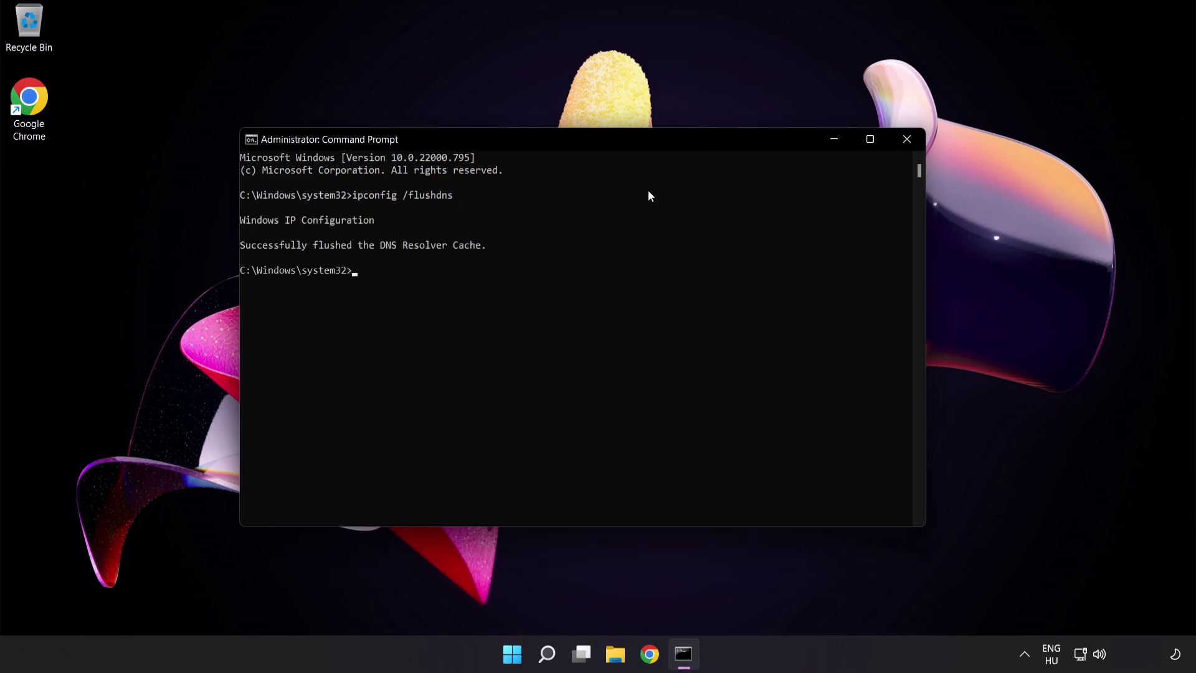
{"action": "type", "text": "net"}
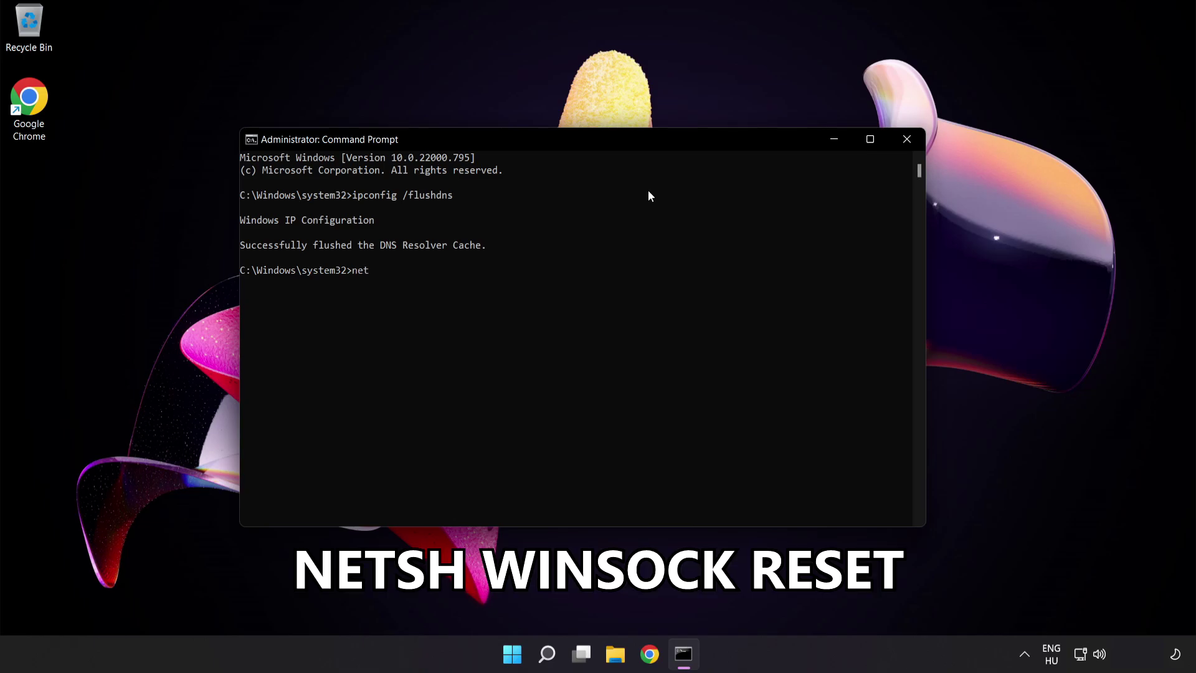
{"action": "type", "text": "sh"}
{"action": "type", "text": " winsock reset"}
{"action": "key", "text": "Return"}
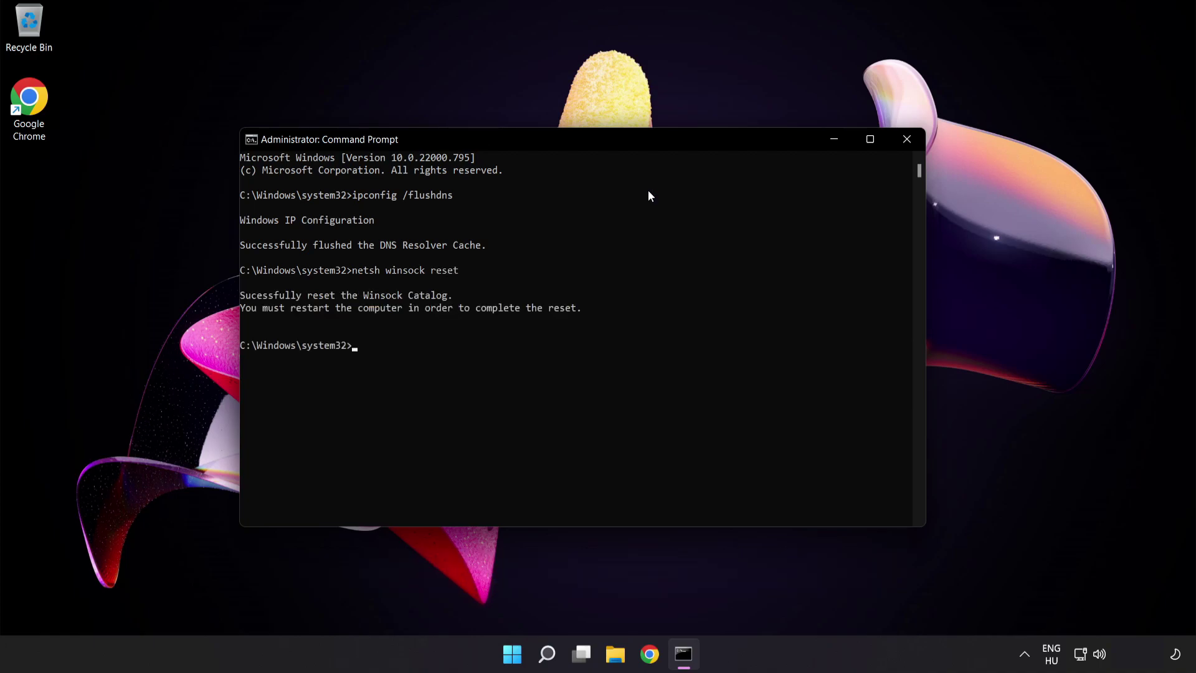
{"action": "type", "text": "e"}
{"action": "type", "text": "xit"}
{"action": "key", "text": "Return"}
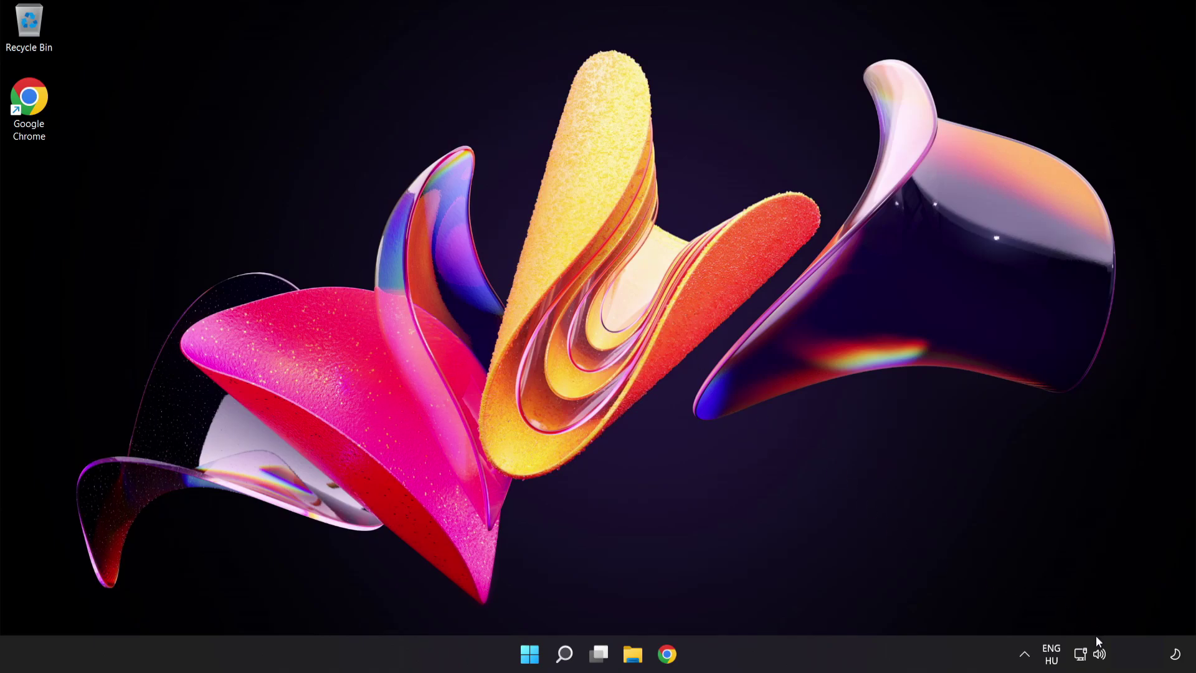
Step: Reach Advanced network settings via the network tray icon's Network & internet settings
{"action": "right_click", "coordinate": [1081, 654]}
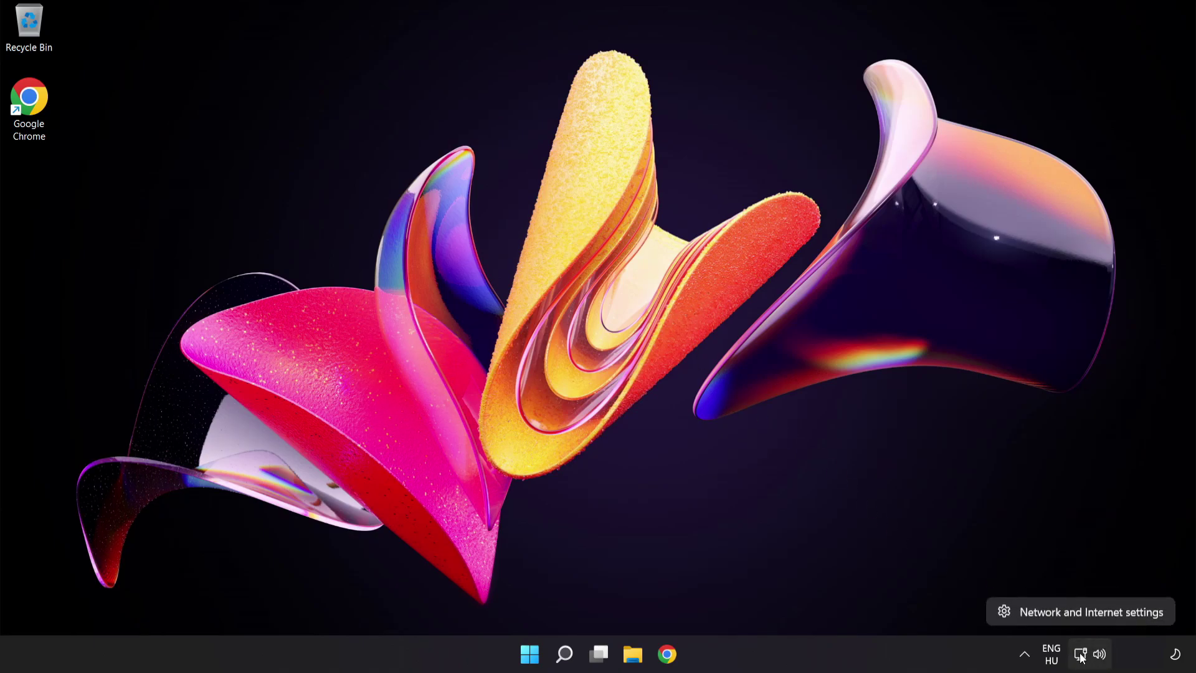
{"action": "left_click", "coordinate": [1126, 612]}
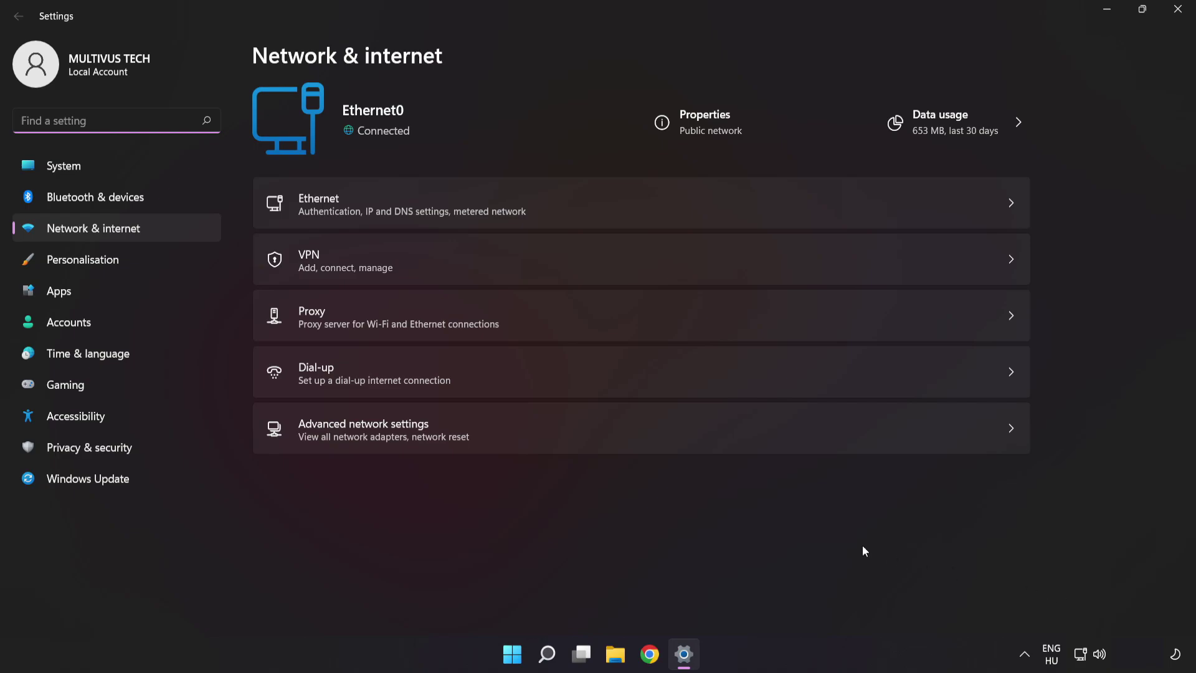
{"action": "left_click", "coordinate": [513, 433]}
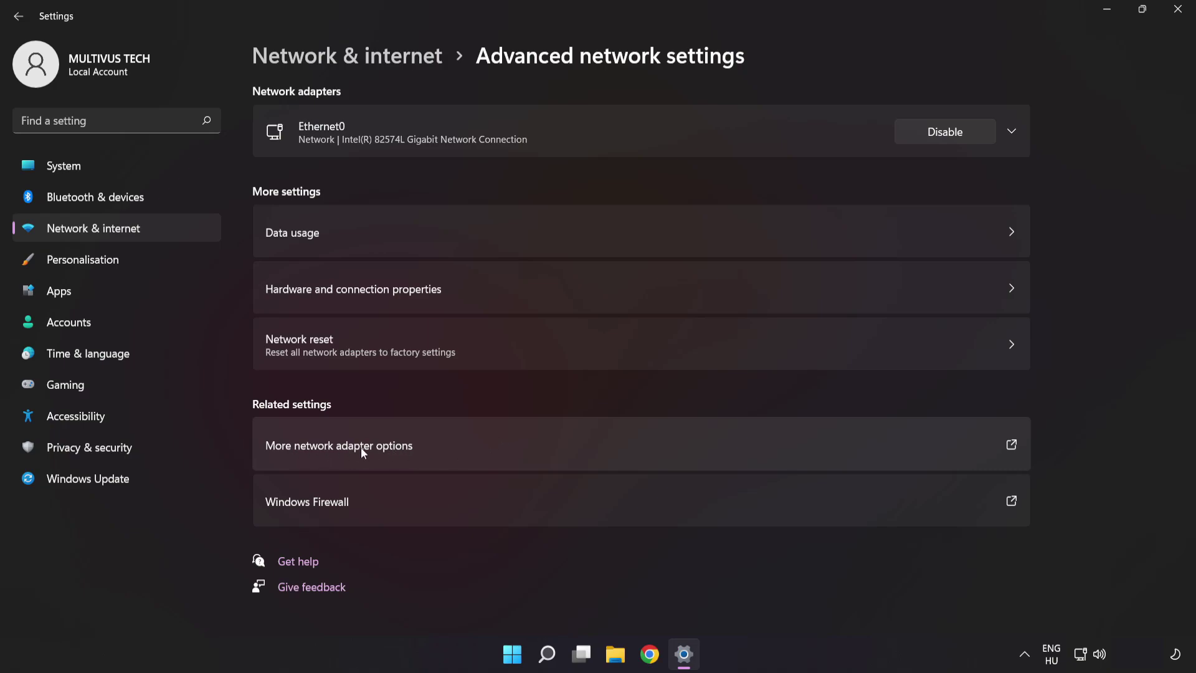
Step: Open the Properties of the Ethernet0 connection from the network adapters list
{"action": "left_click", "coordinate": [439, 447]}
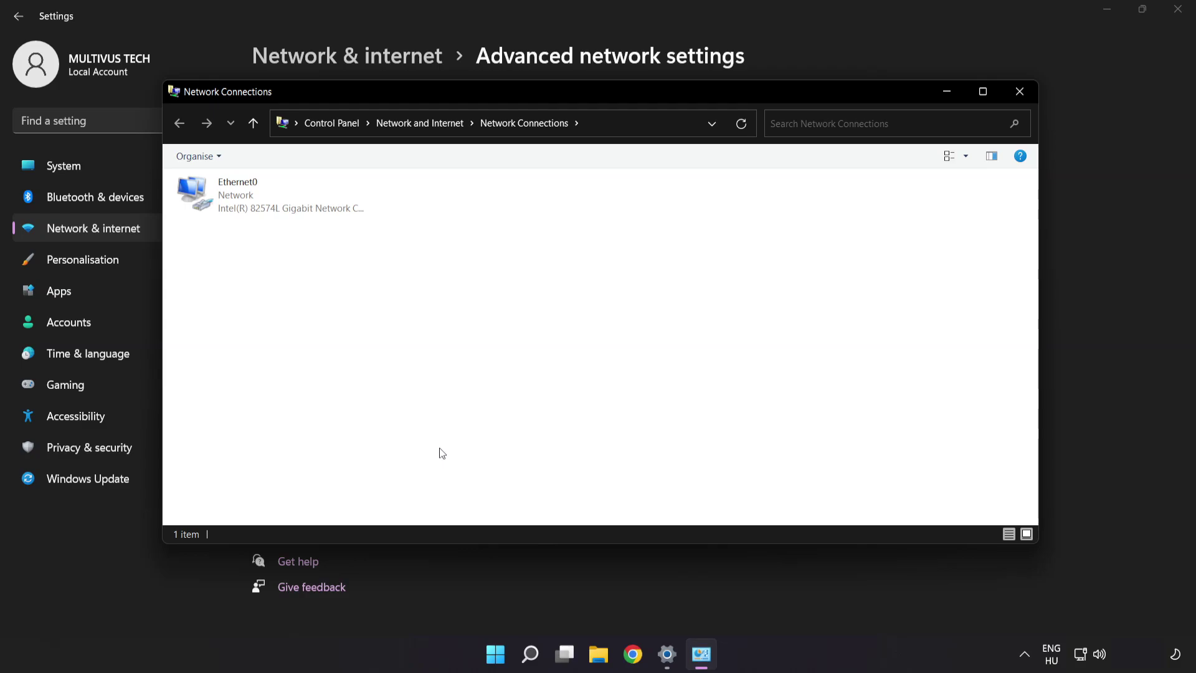
{"action": "left_click", "coordinate": [271, 201]}
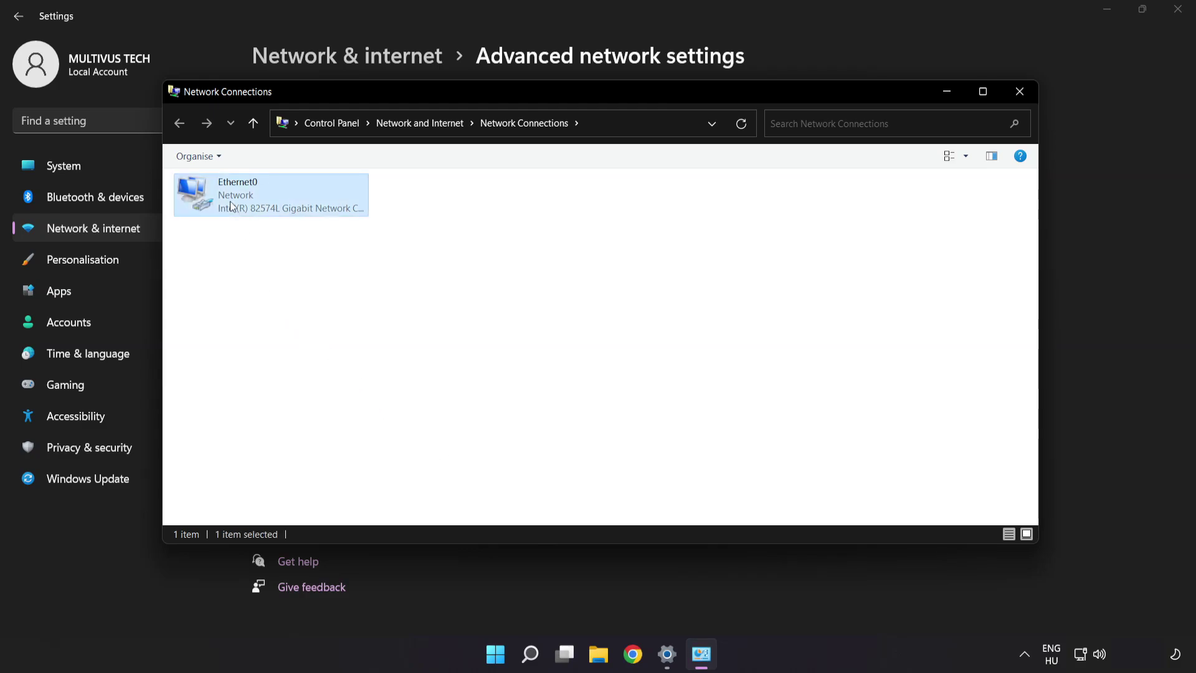
{"action": "right_click", "coordinate": [269, 199]}
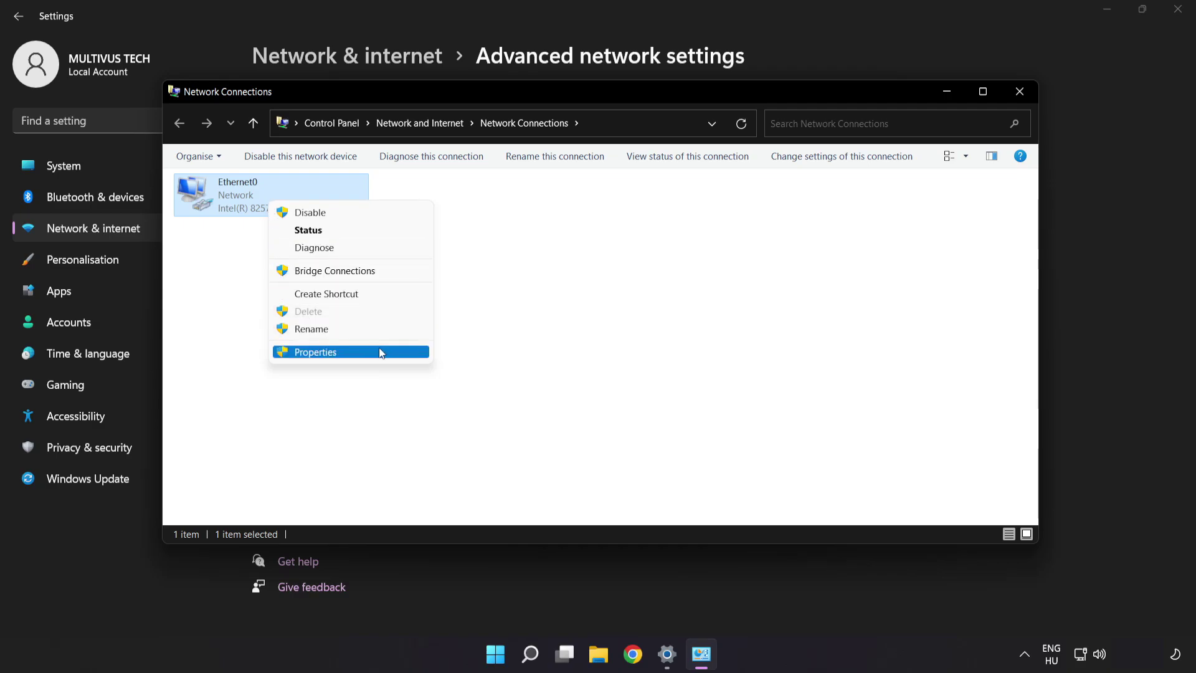
{"action": "left_click", "coordinate": [360, 358]}
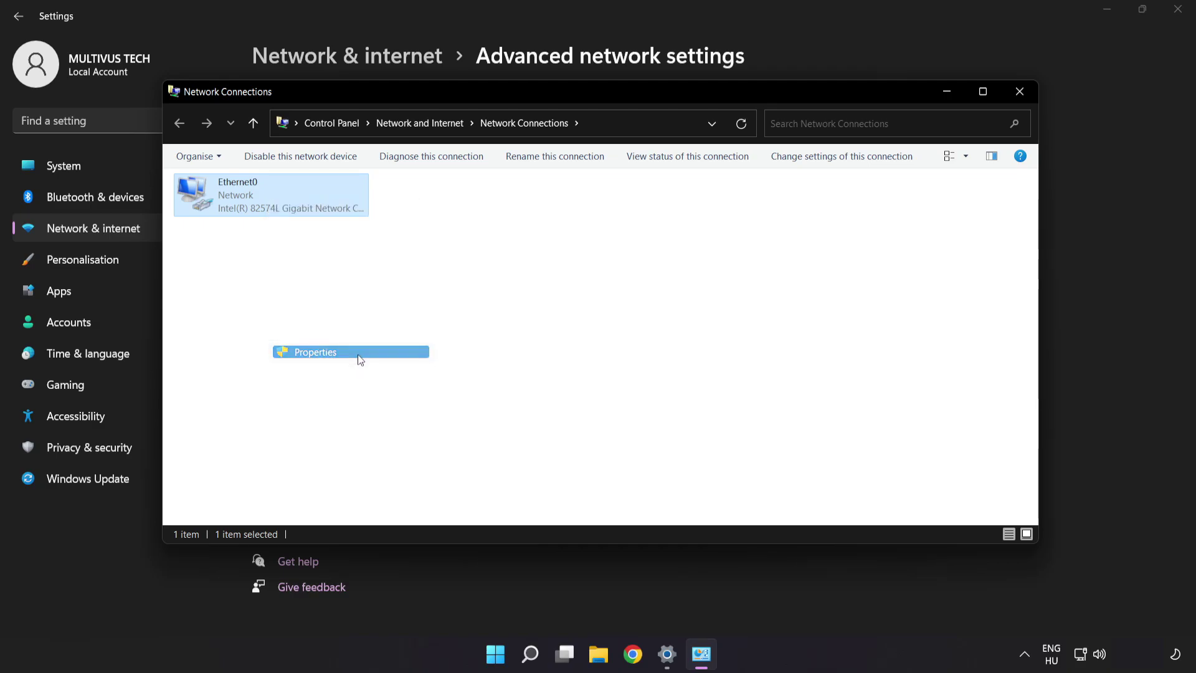
Step: Open the Internet Protocol Version 4 (TCP/IPv4) properties for Ethernet0
{"action": "left_click_drag", "start_coordinate": [316, 174], "coordinate": [569, 153]}
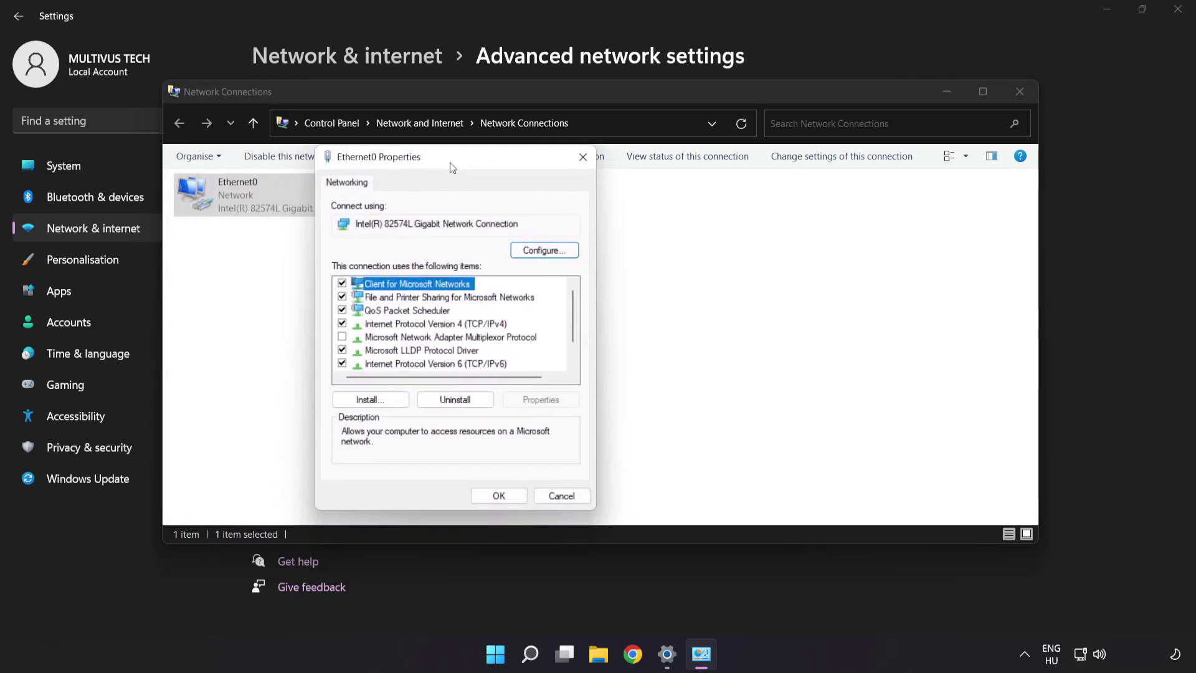
{"action": "left_click", "coordinate": [524, 316]}
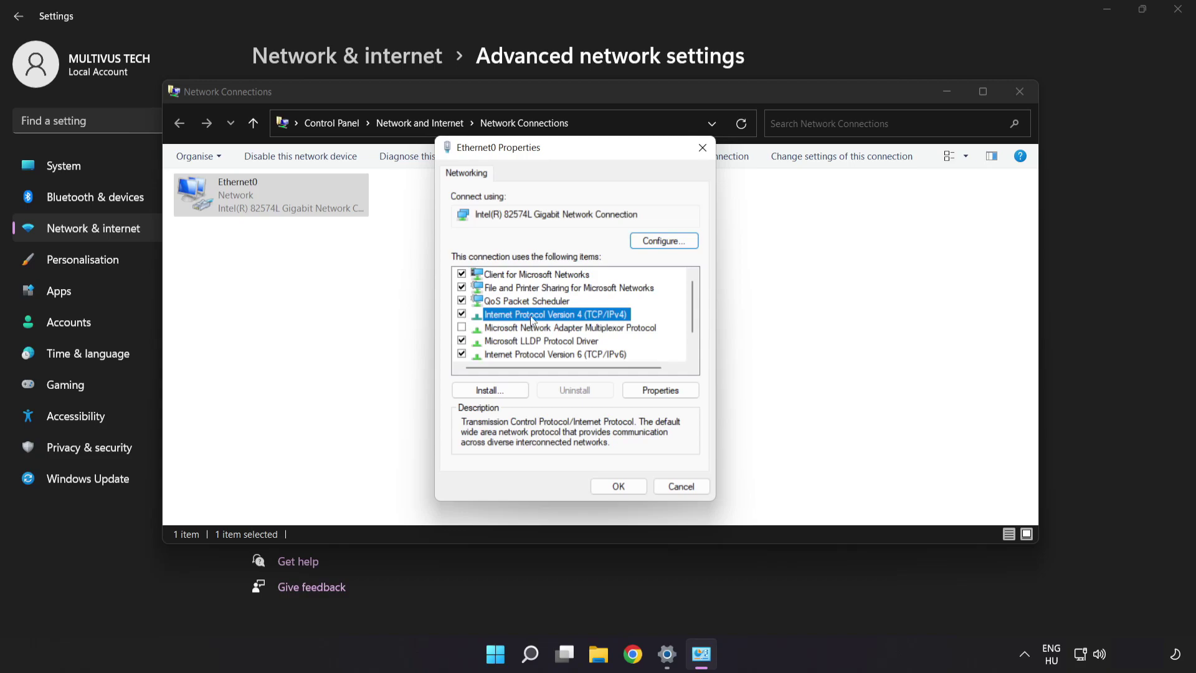
{"action": "left_click", "coordinate": [660, 391]}
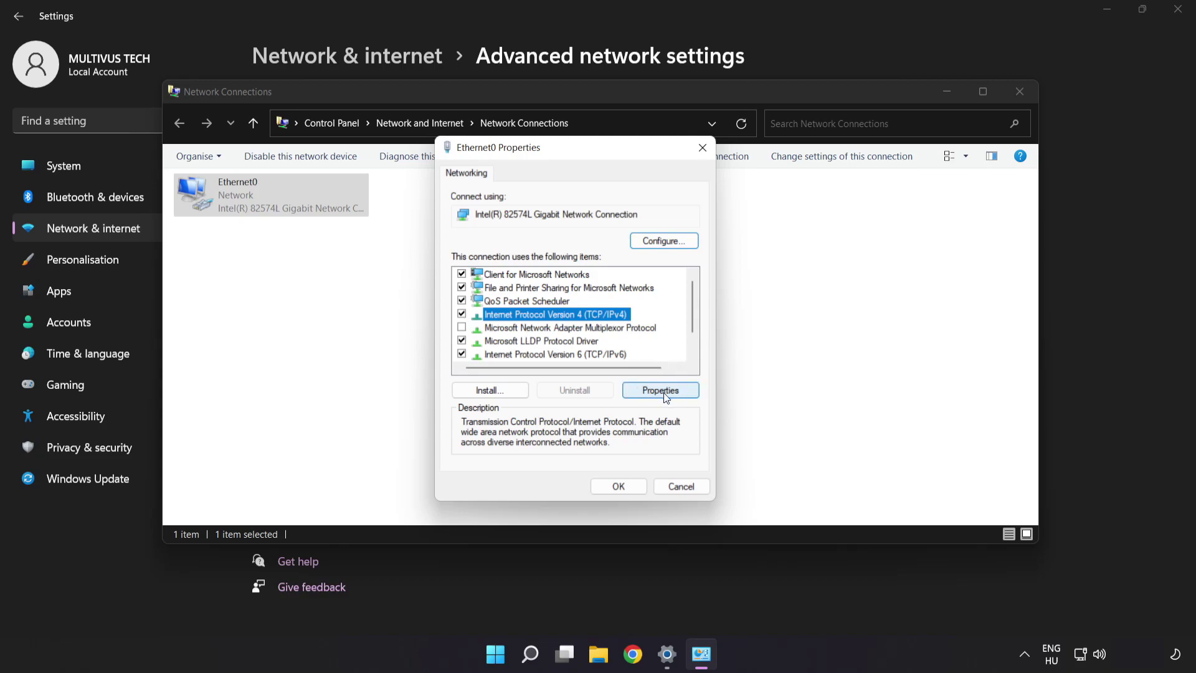
{"action": "left_click_drag", "start_coordinate": [632, 226], "coordinate": [587, 162]}
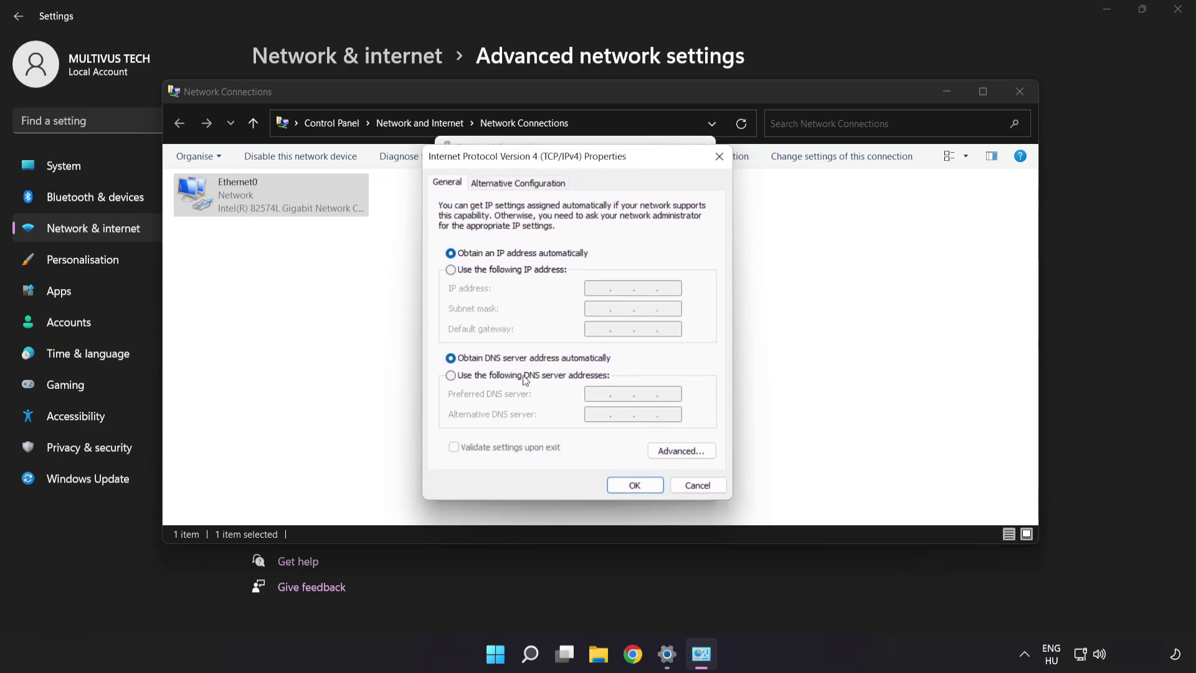
Step: Set preferred DNS to 8.8.8.8 and alternate DNS to 8.8.4.4, and save
{"action": "left_click", "coordinate": [487, 378]}
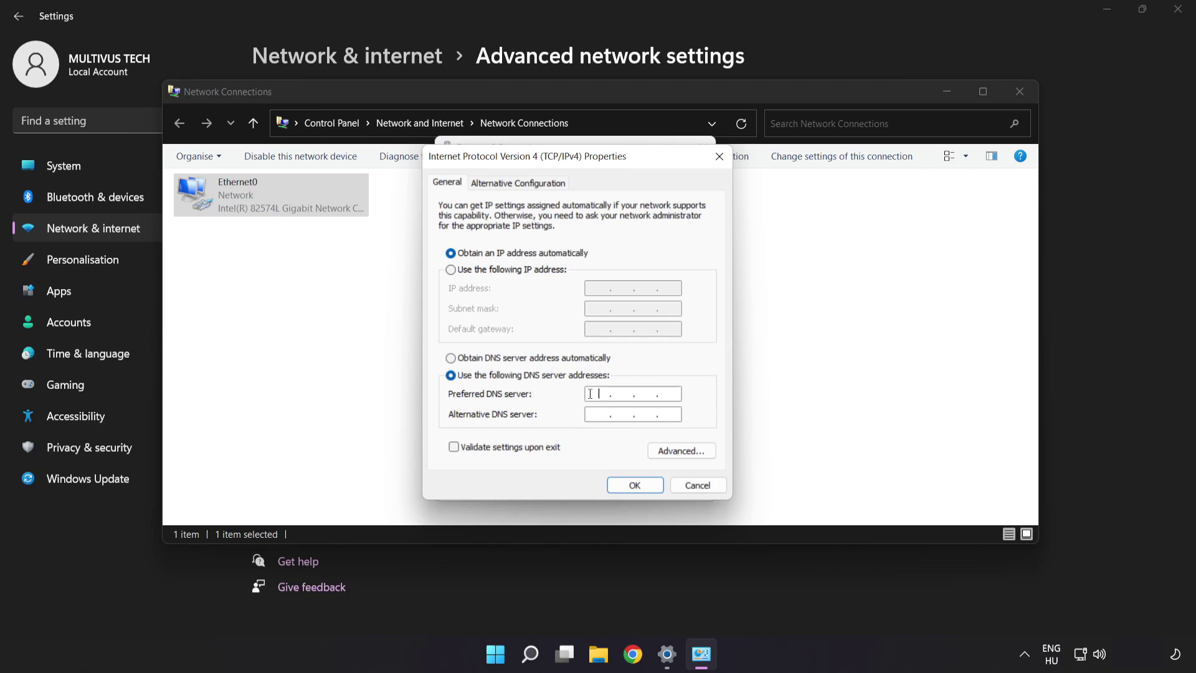
{"action": "type", "text": "8.8.8.8"}
{"action": "left_click", "coordinate": [590, 414]}
{"action": "type", "text": "8.8.4.4"}
{"action": "left_click", "coordinate": [631, 487]}
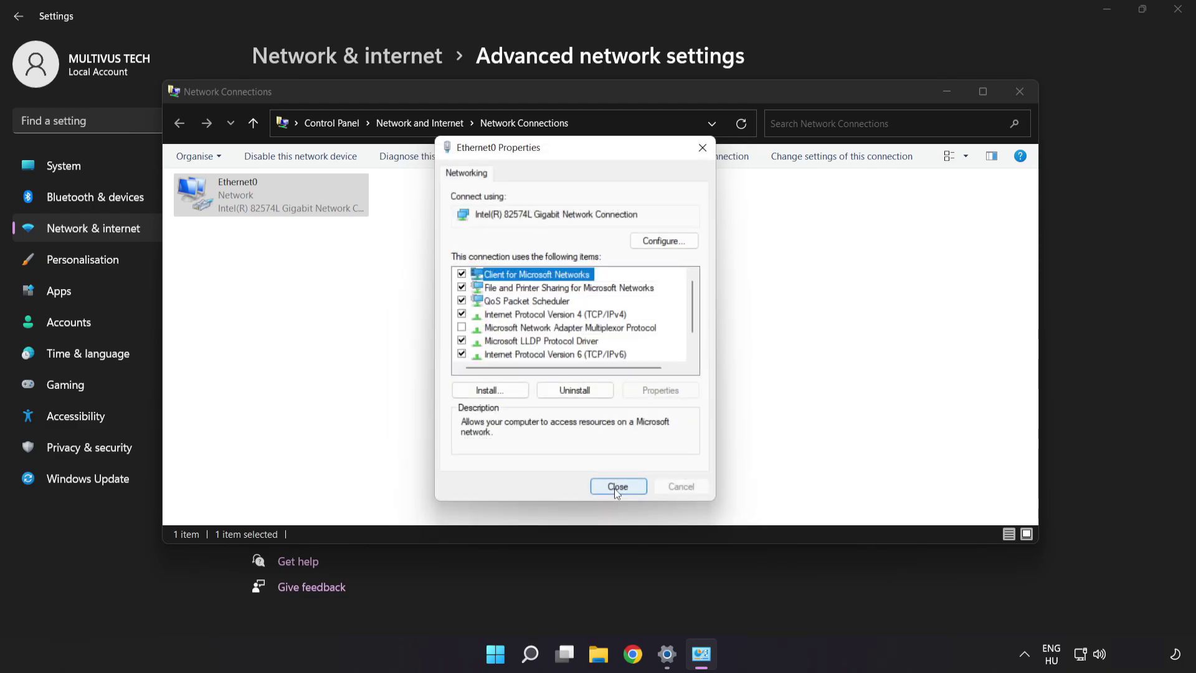
Step: Close Ethernet0 Properties, the Network Connections window and Settings
{"action": "left_click", "coordinate": [617, 487]}
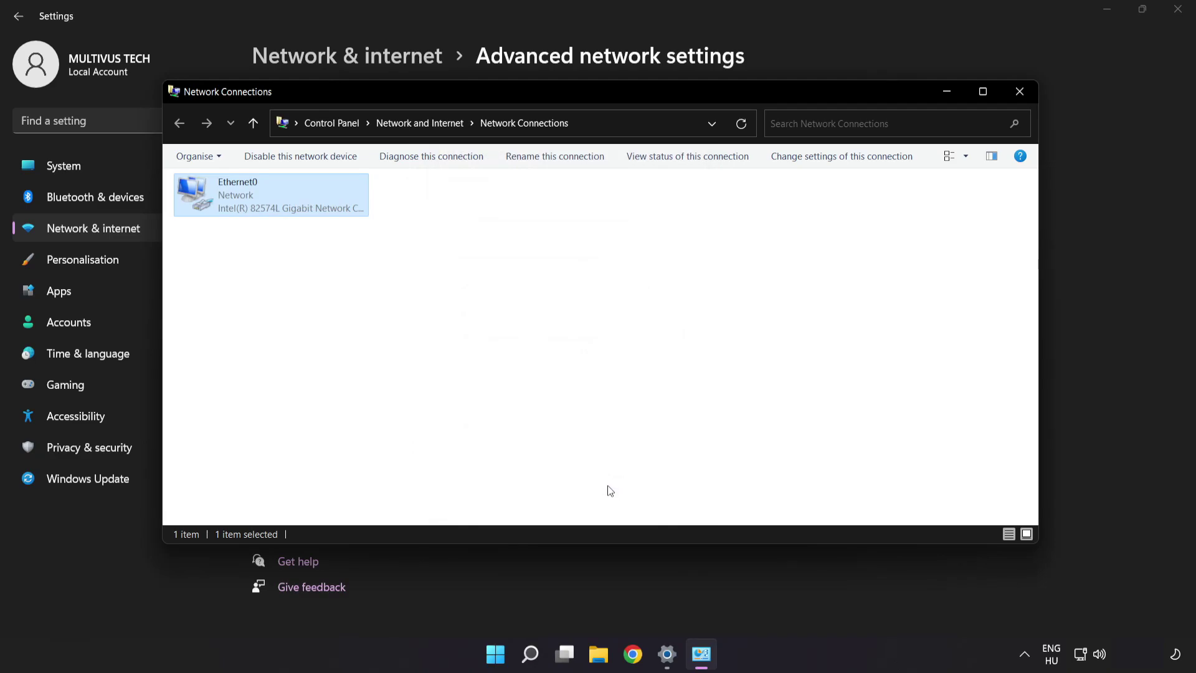
{"action": "left_click", "coordinate": [1019, 94]}
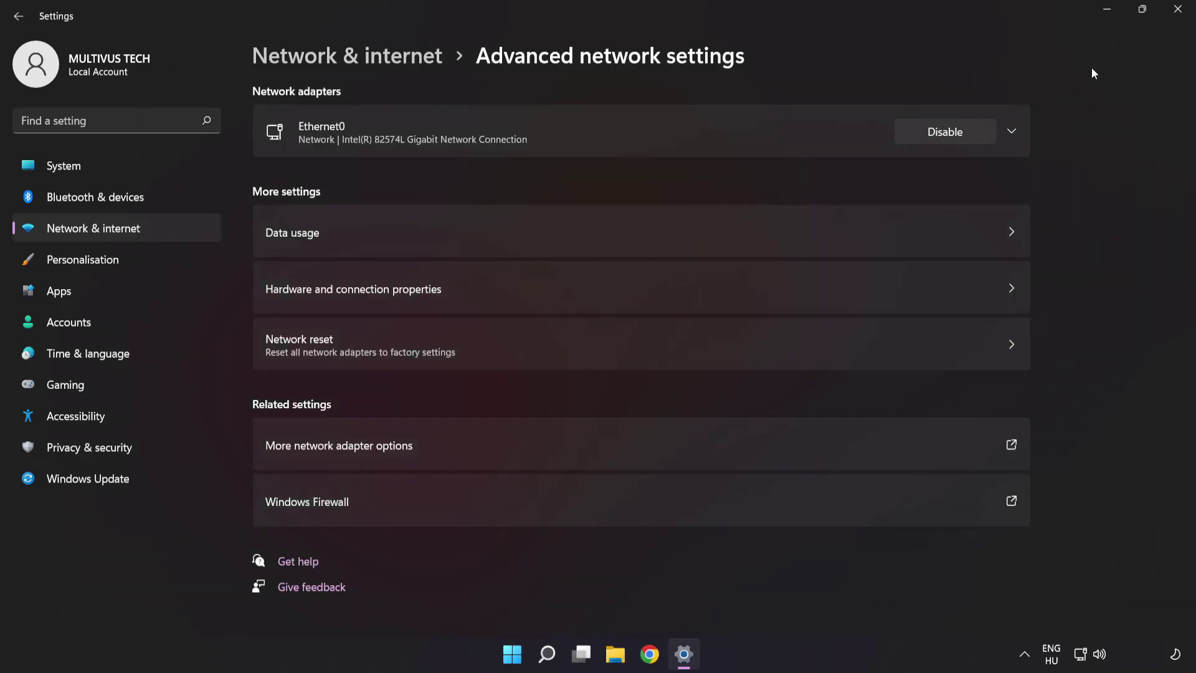
{"action": "left_click", "coordinate": [1177, 10]}
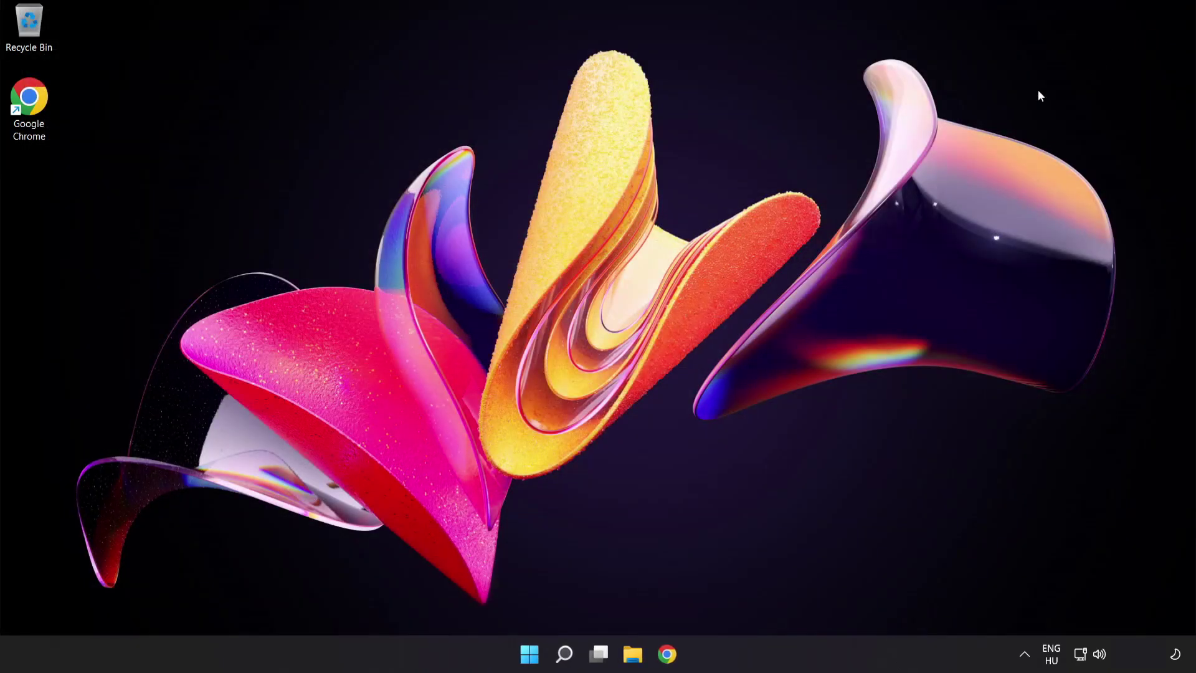
Step: Show the Start power options, then reach Advanced network settings from the network tray icon
{"action": "left_click", "coordinate": [529, 653]}
{"action": "left_click", "coordinate": [790, 601]}
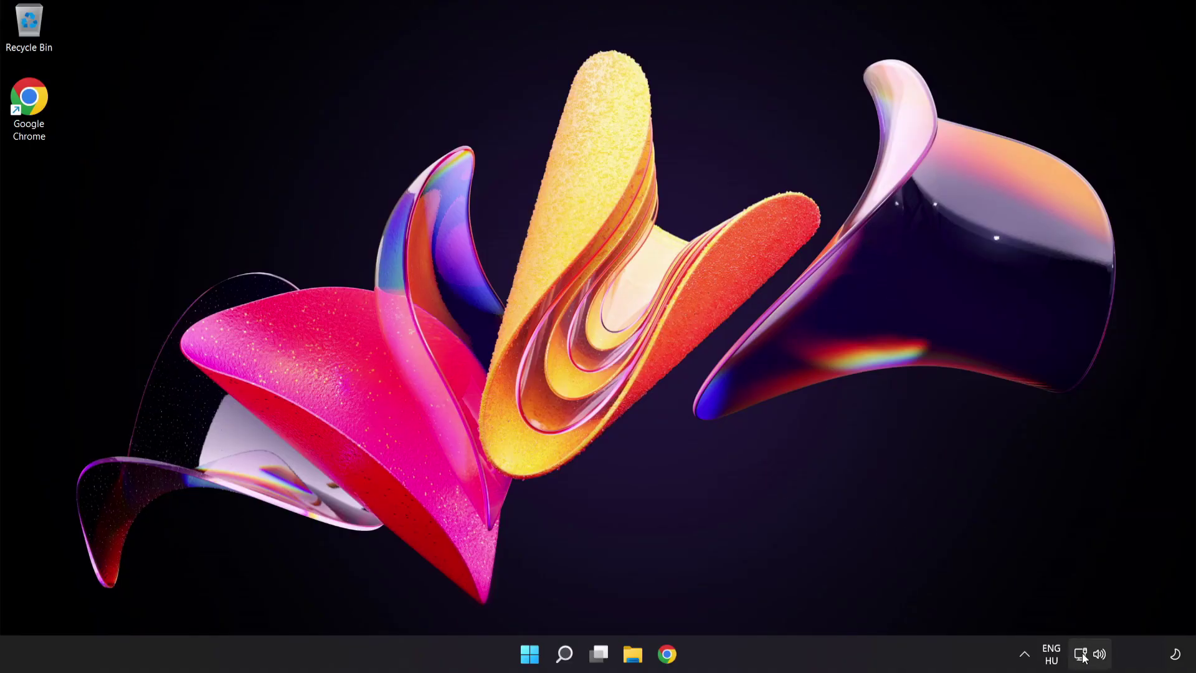
{"action": "right_click", "coordinate": [1081, 654]}
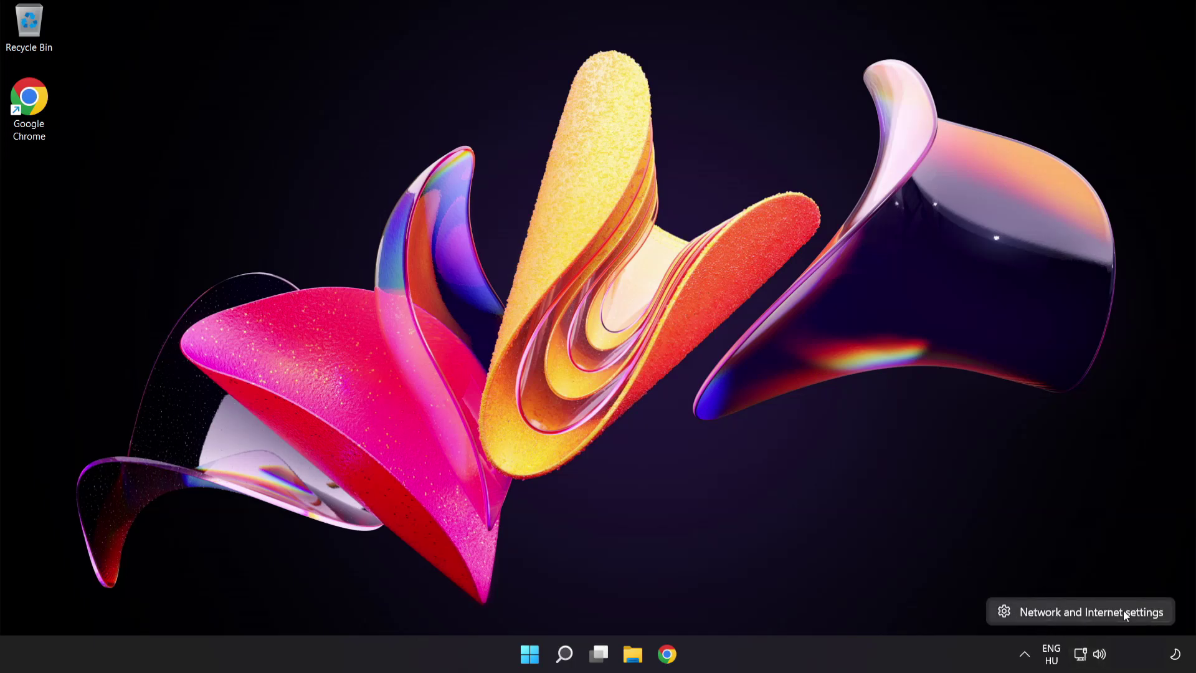
{"action": "left_click", "coordinate": [1077, 611]}
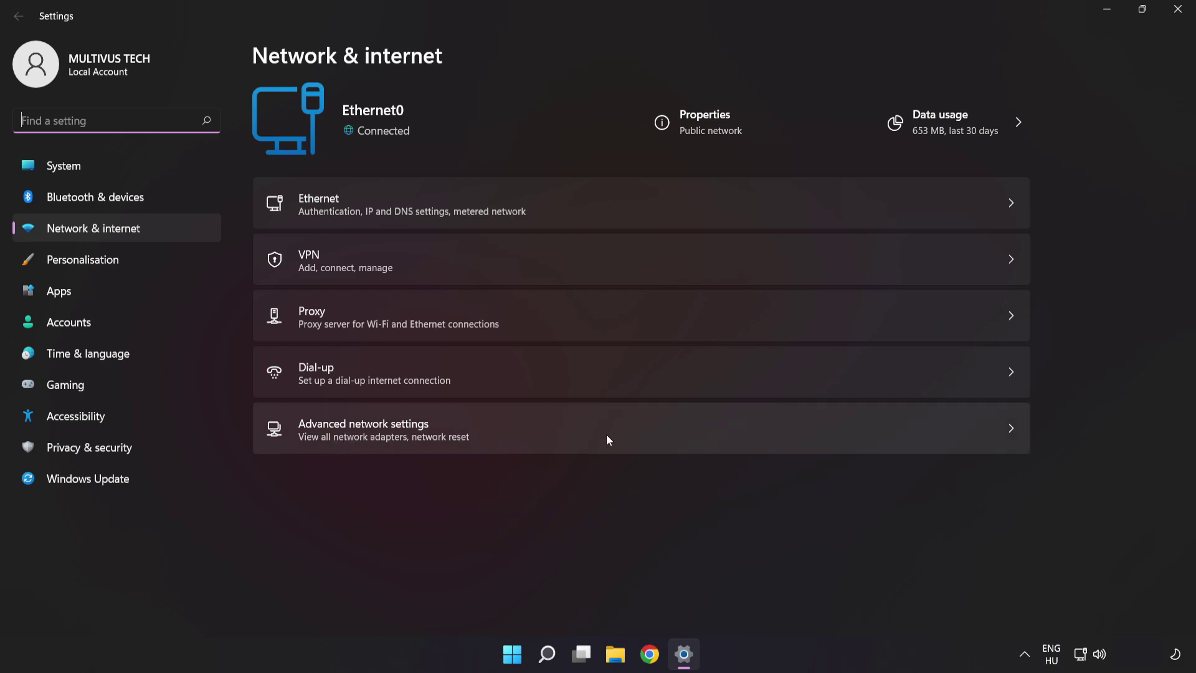
{"action": "left_click", "coordinate": [632, 436]}
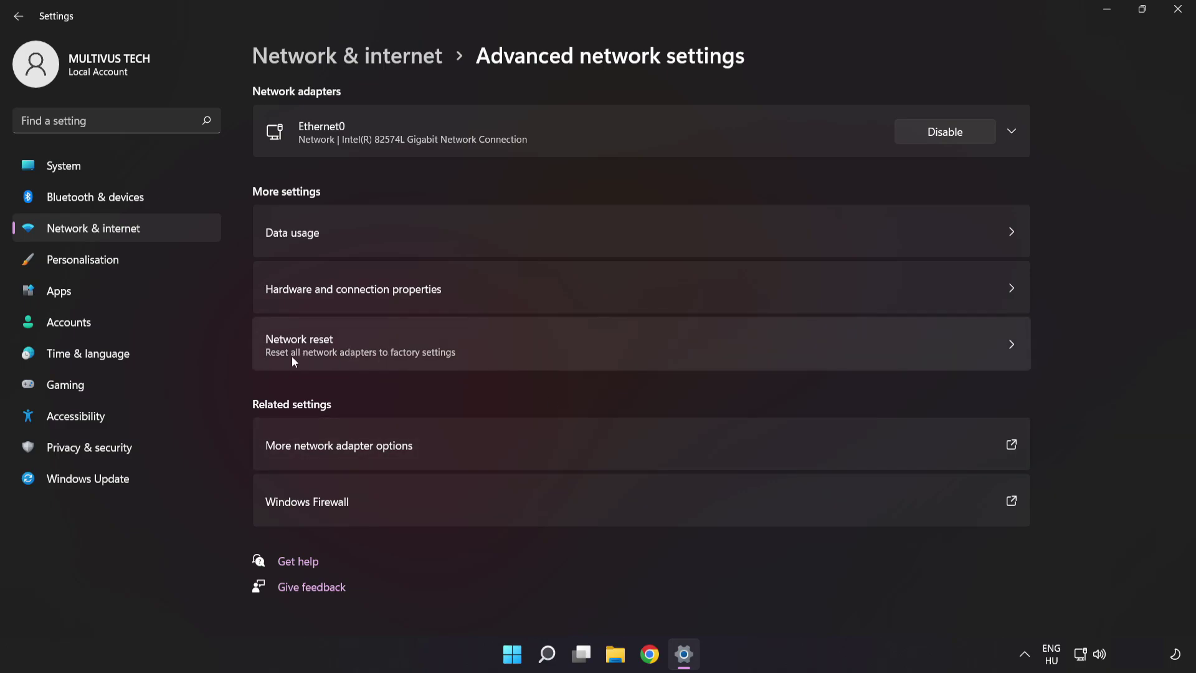
Step: Confirm Network reset with Reset now and Yes, then close the sign-out notice and Settings
{"action": "left_click", "coordinate": [688, 354]}
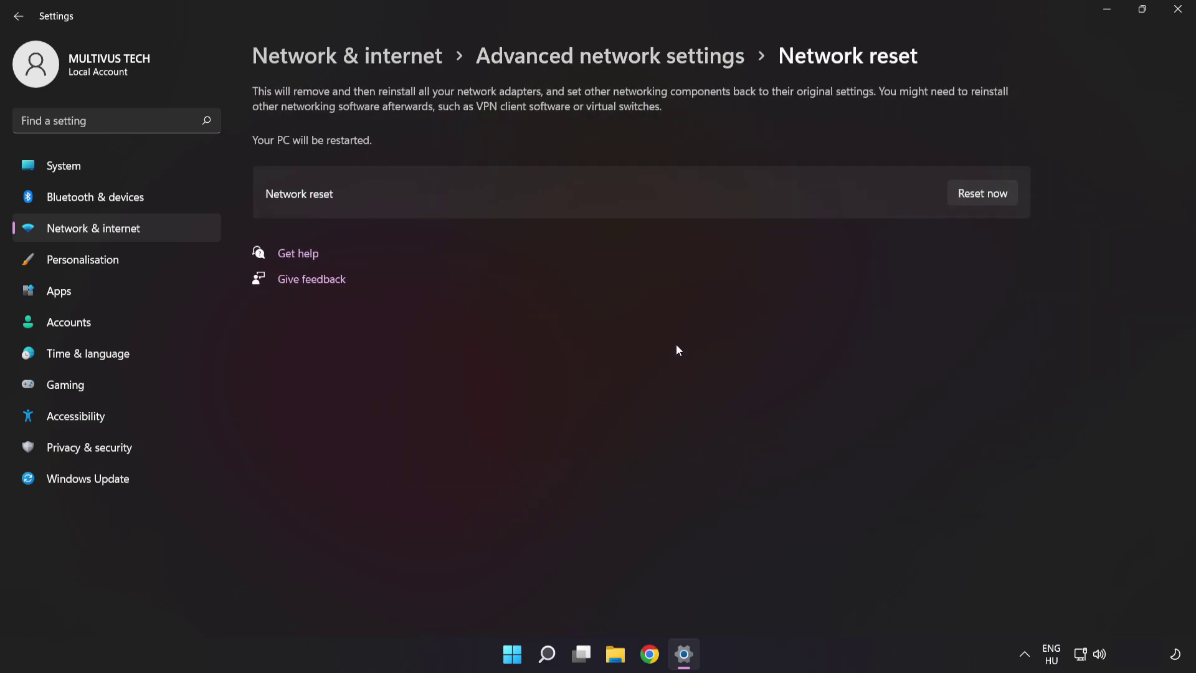
{"action": "left_click", "coordinate": [990, 199]}
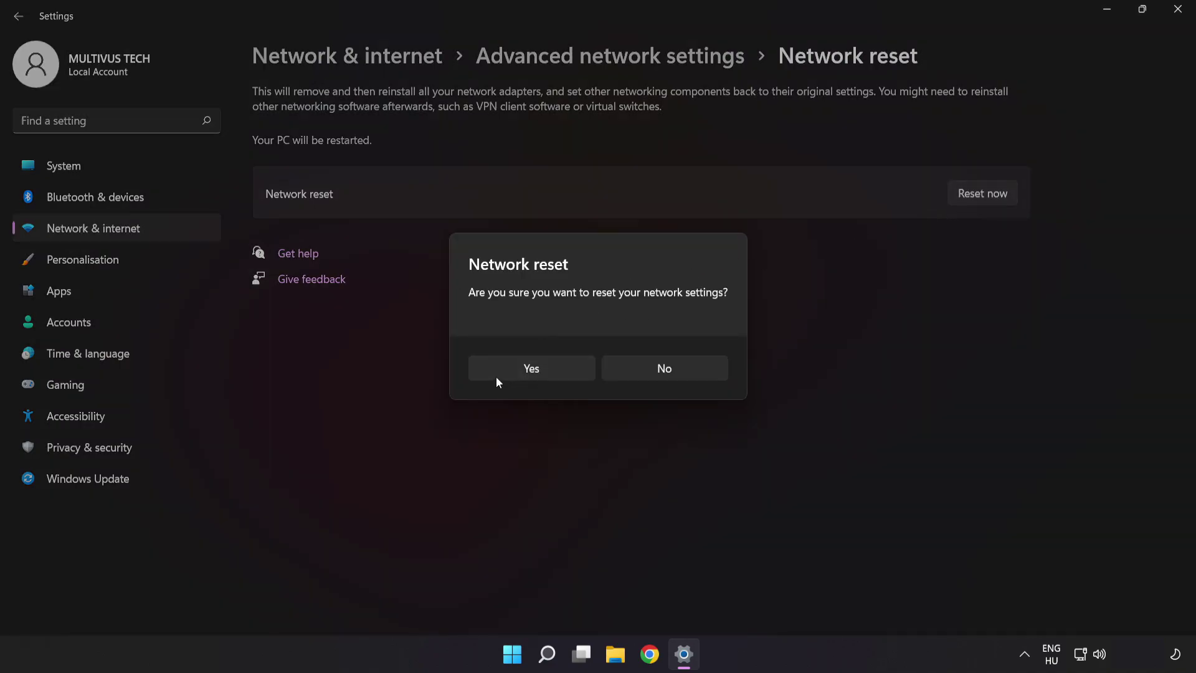
{"action": "left_click", "coordinate": [541, 368]}
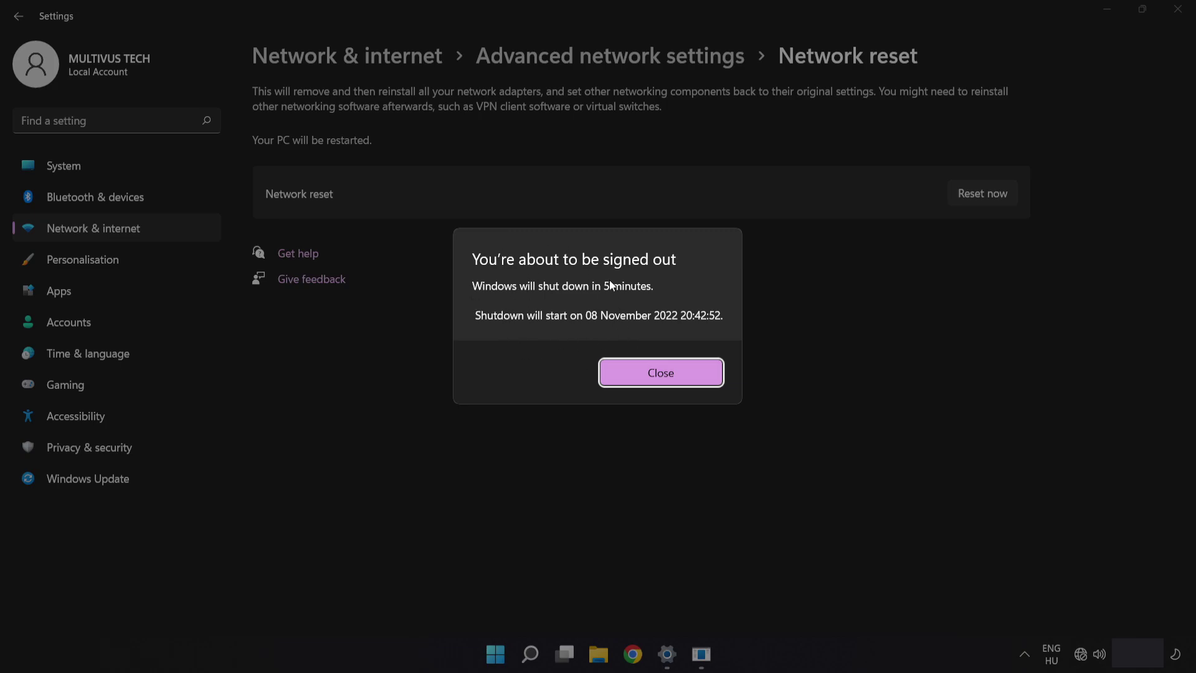
{"action": "left_click", "coordinate": [660, 372]}
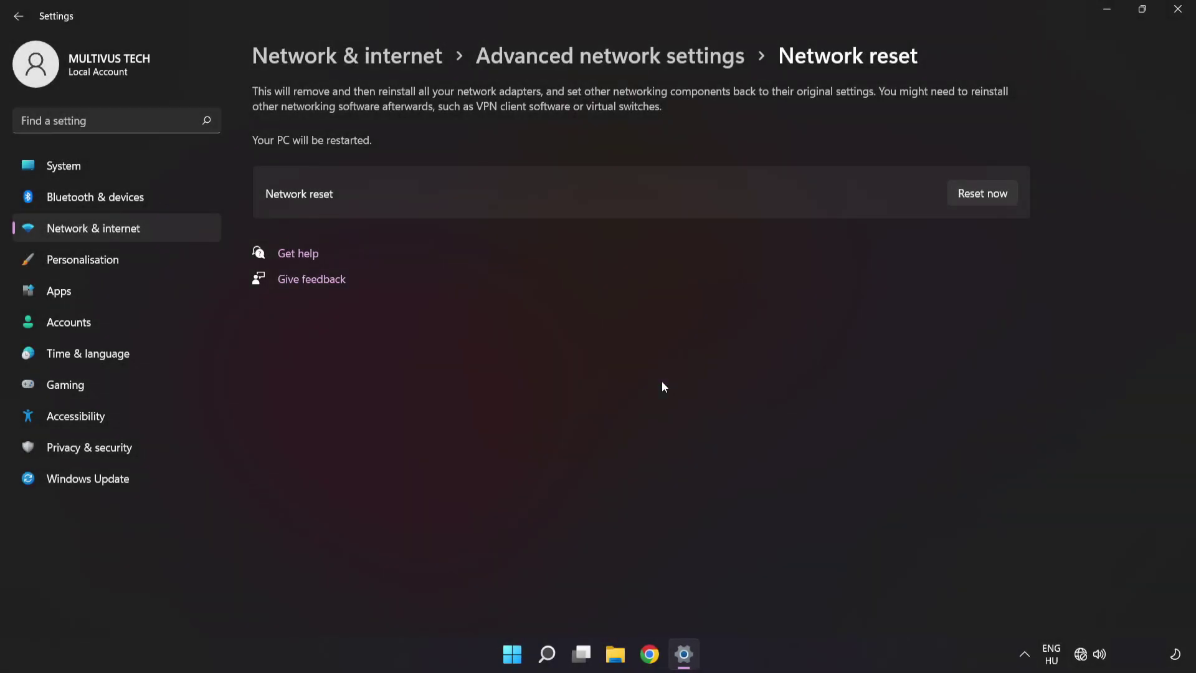
{"action": "left_click", "coordinate": [1178, 9]}
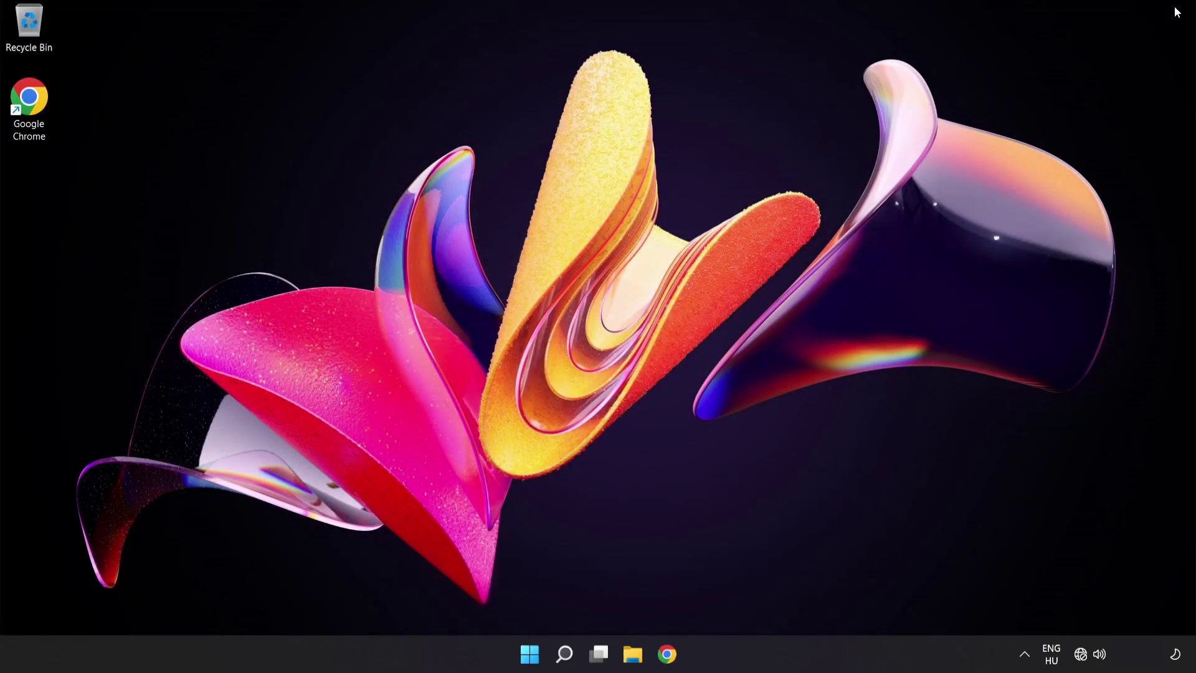
Step: Open the Start menu's power menu showing Sleep, Shut down and Restart
{"action": "left_click", "coordinate": [528, 653]}
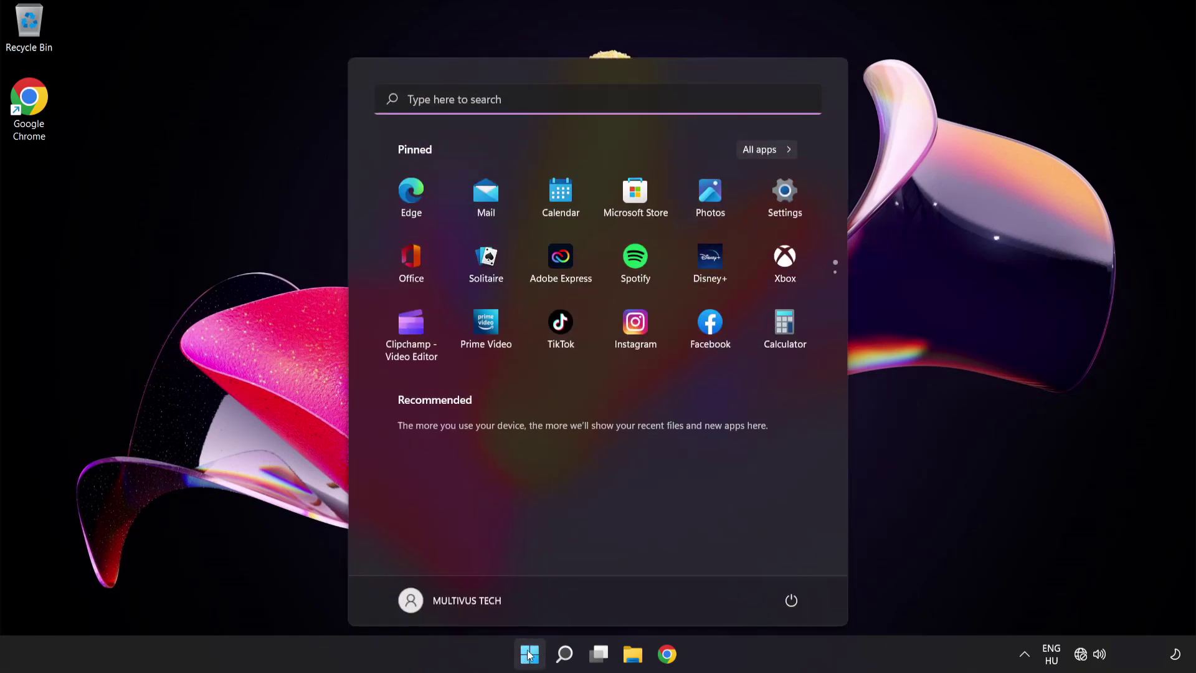
{"action": "left_click", "coordinate": [790, 600]}
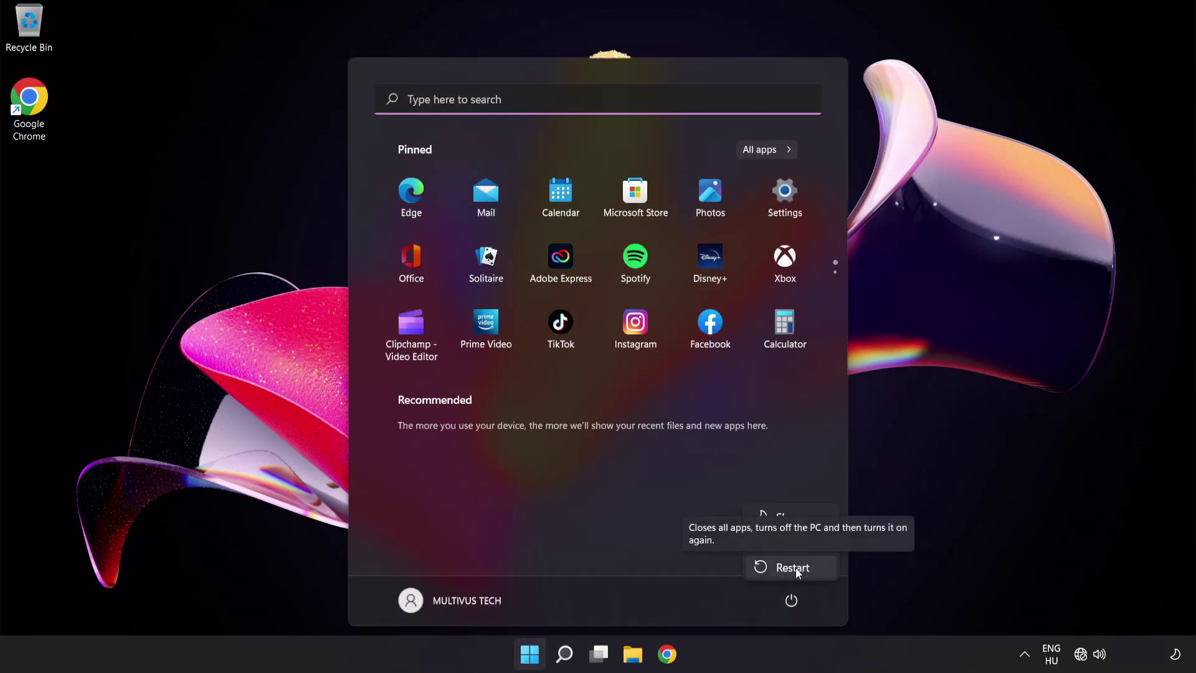